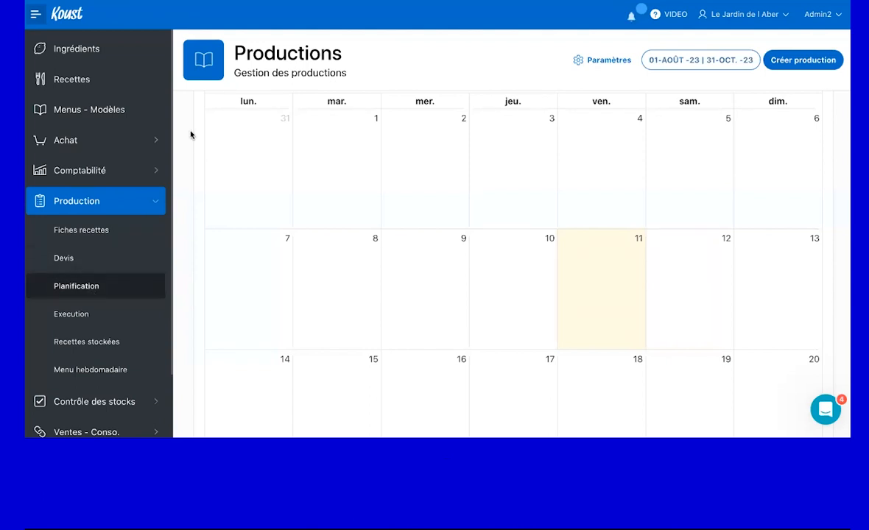
# - Start a new production on Monday 14 August 2023 from the calendar view
pyautogui.scroll(2, 213, 137)
pyautogui.click(214, 152)
pyautogui.click(283, 155)
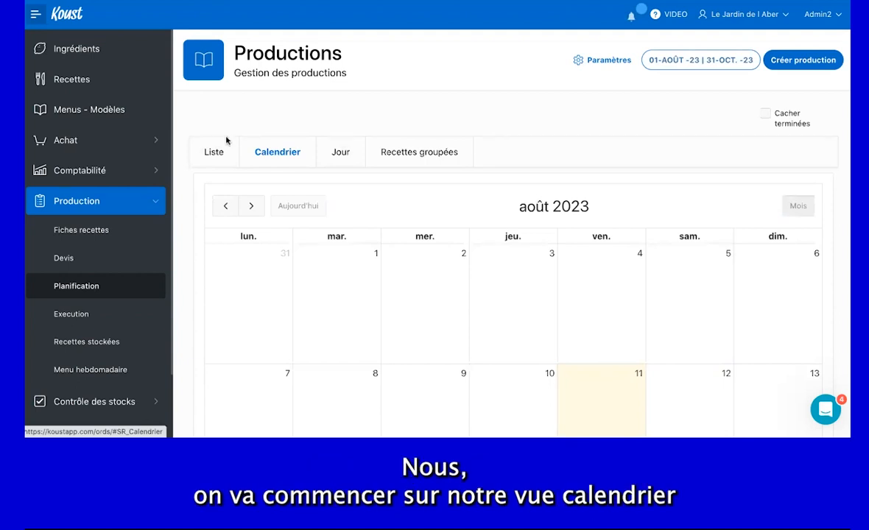
pyautogui.scroll(-2, 517, 138)
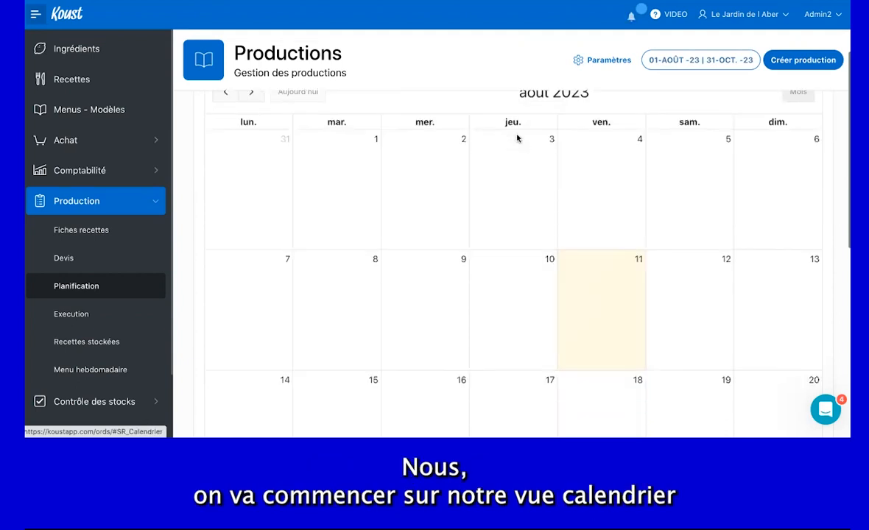
pyautogui.scroll(-1, 578, 279)
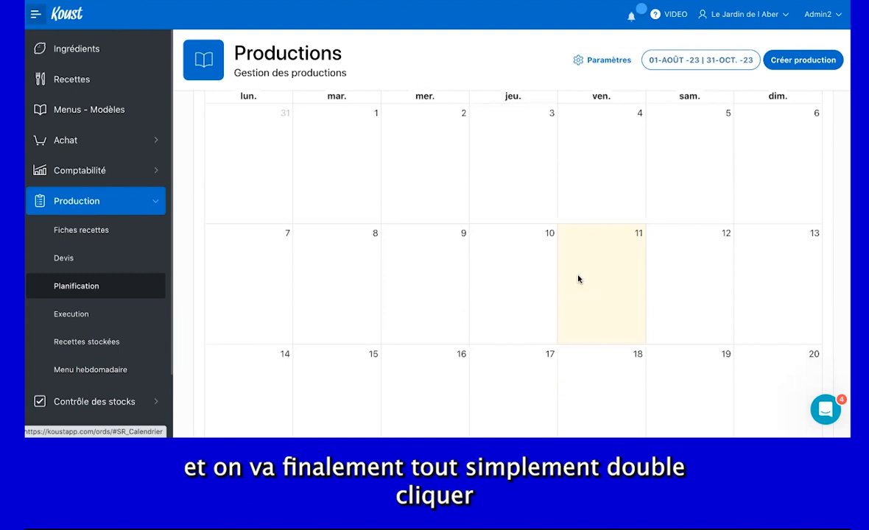
pyautogui.scroll(-1, 578, 278)
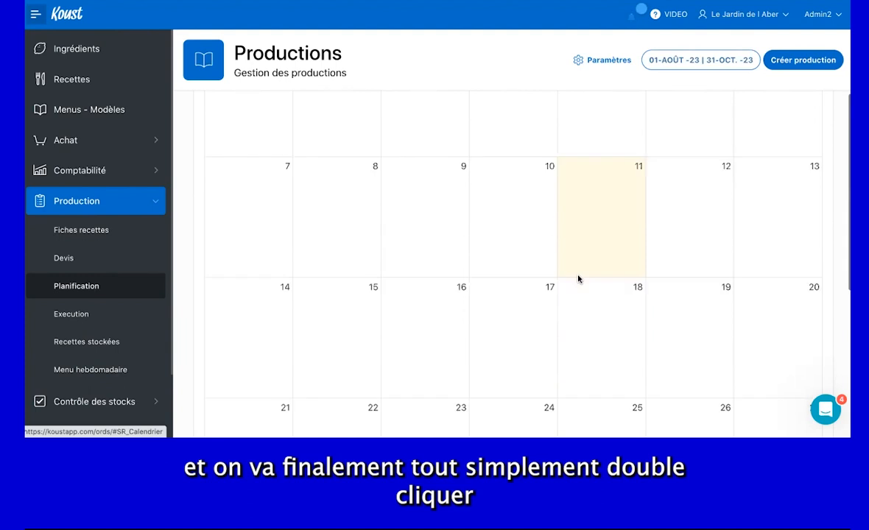
pyautogui.click(248, 322)
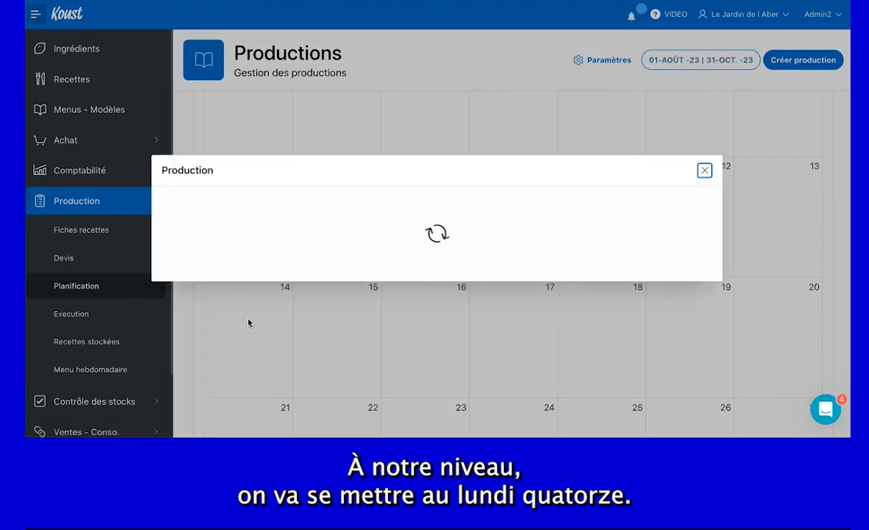
# - Name the new production "Production Koust lundi 14/08" and validate it so recipes can be added
pyautogui.click(237, 135)
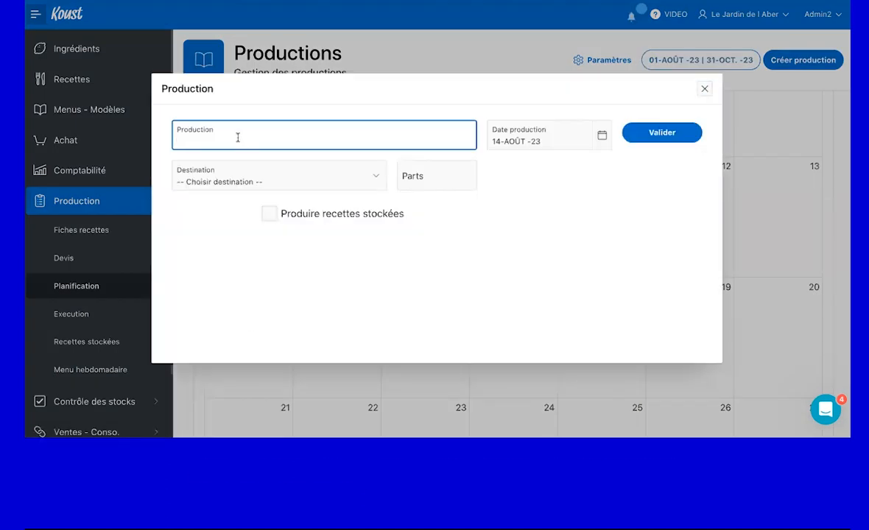
pyautogui.write('Pro')
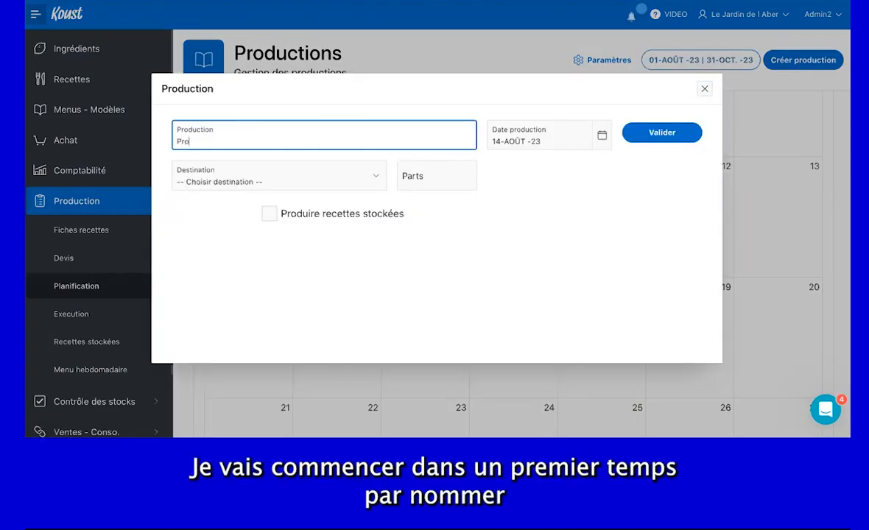
pyautogui.write('duction Koust')
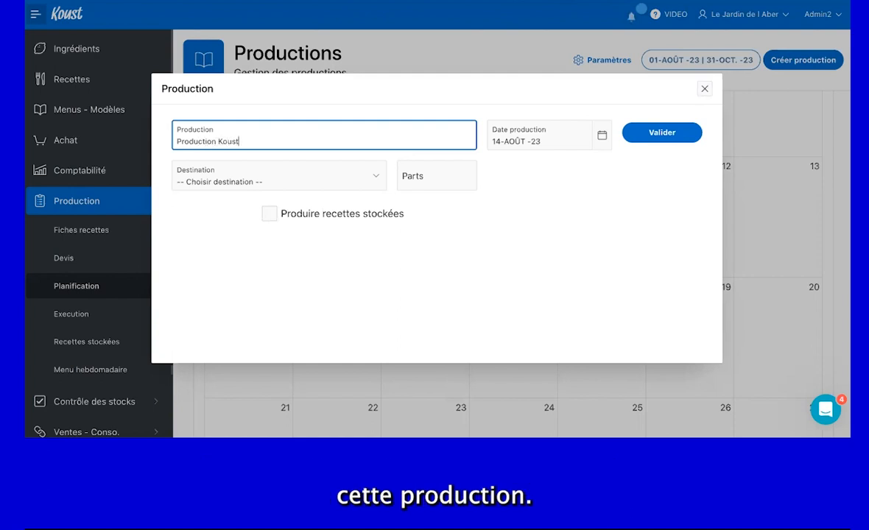
pyautogui.write(' lundi 14/08')
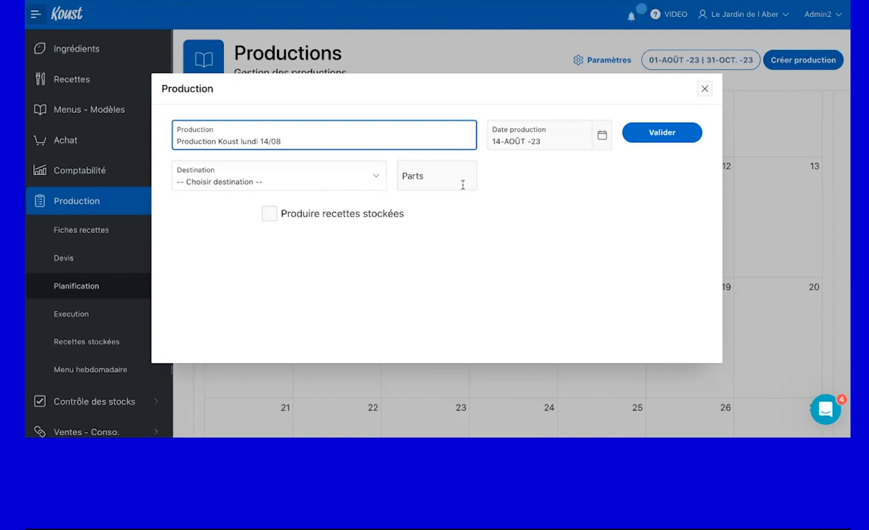
pyautogui.click(659, 134)
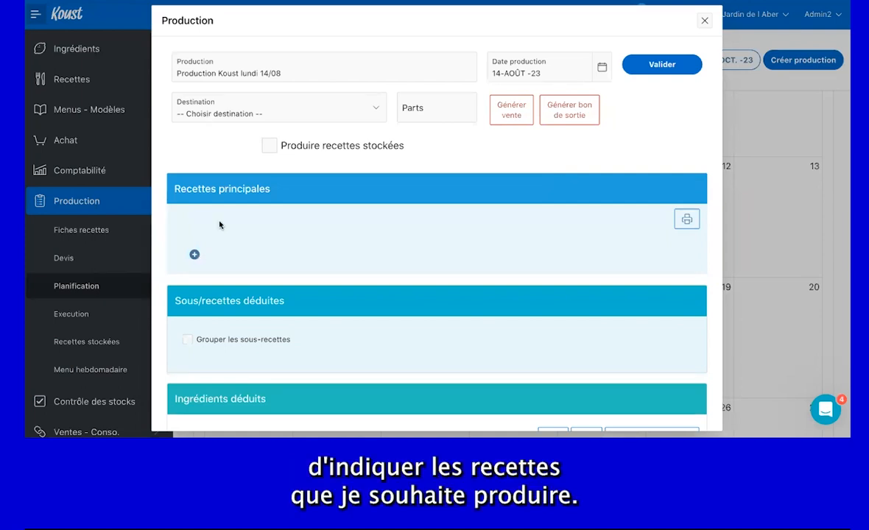
# - Add the recipe Salade caesar to the main recipes with a quantity of 50 portions and continue to another recipe
pyautogui.click(196, 254)
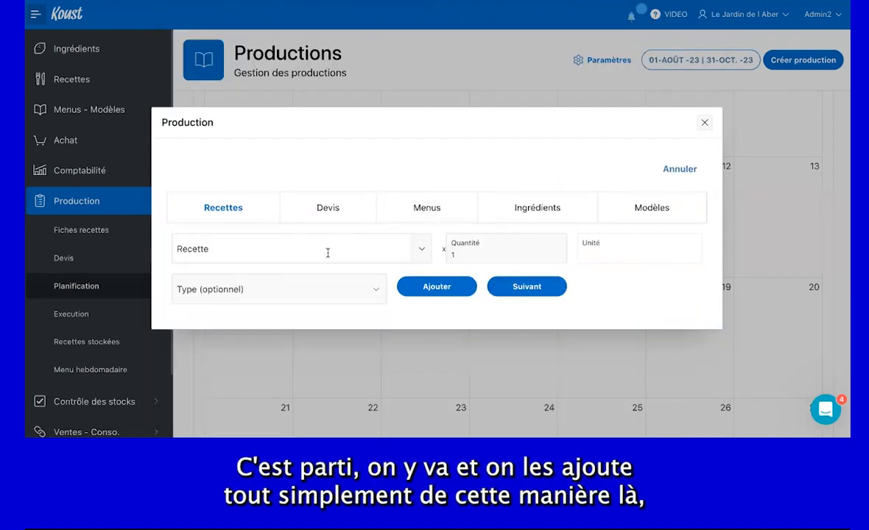
pyautogui.click(328, 253)
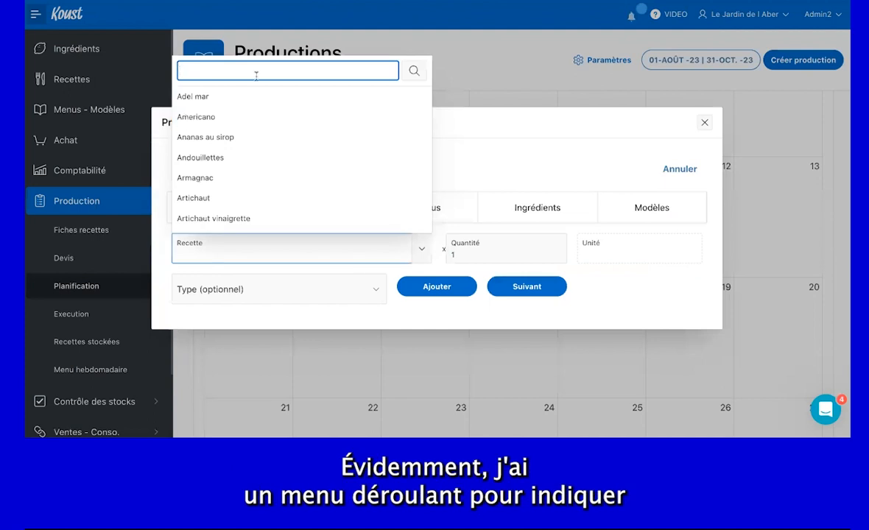
pyautogui.write('Salade')
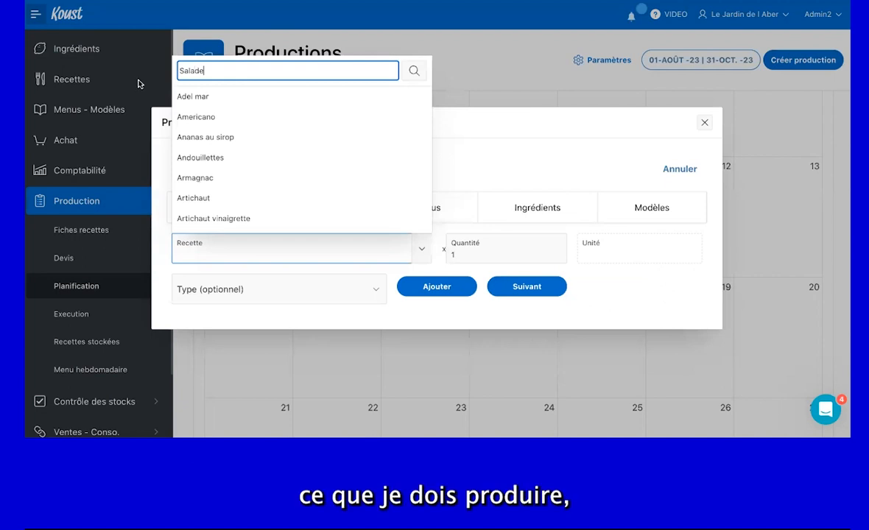
pyautogui.click(235, 138)
pyautogui.click(519, 259)
pyautogui.press('BackSpace')
pyautogui.write('60')
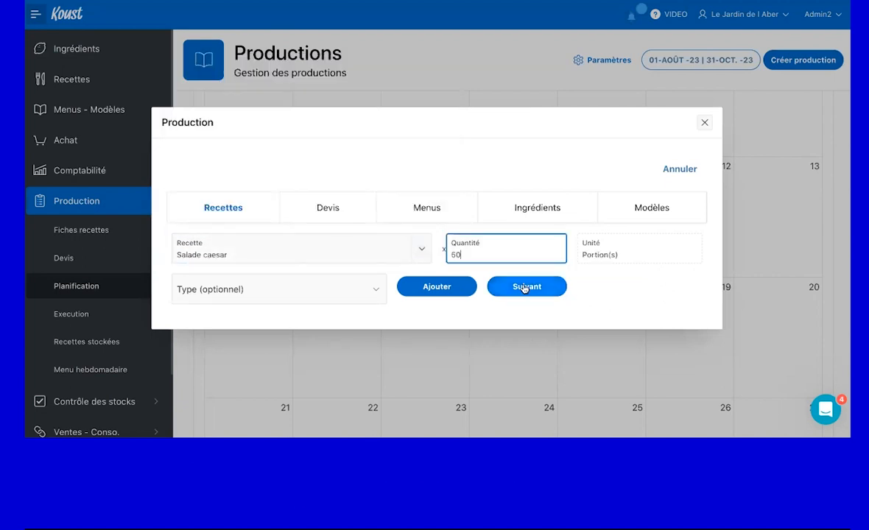
pyautogui.click(552, 285)
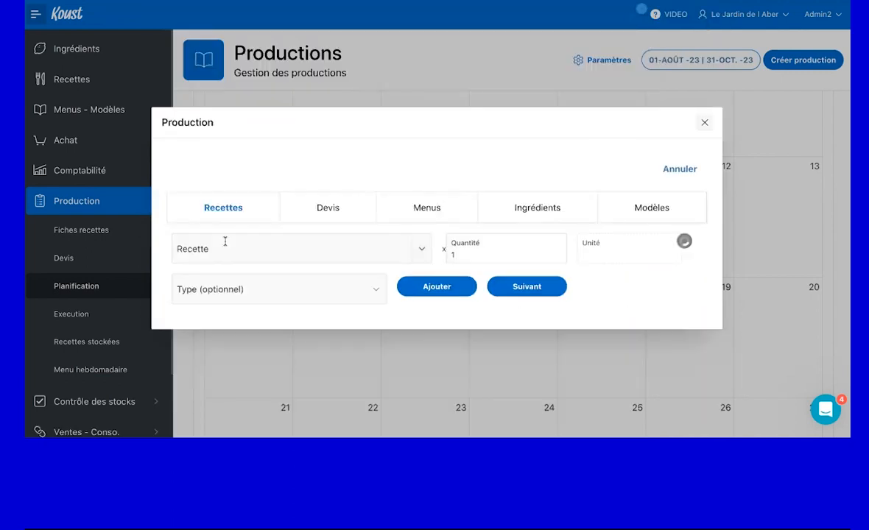
# - Add the recipe Escalope viennoise to the production with a quantity of 100 portions
pyautogui.click(225, 243)
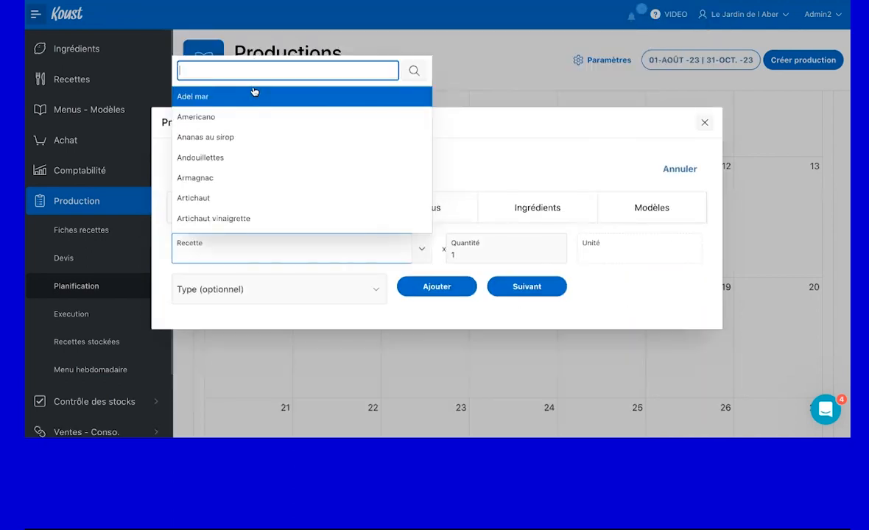
pyautogui.write('Esca')
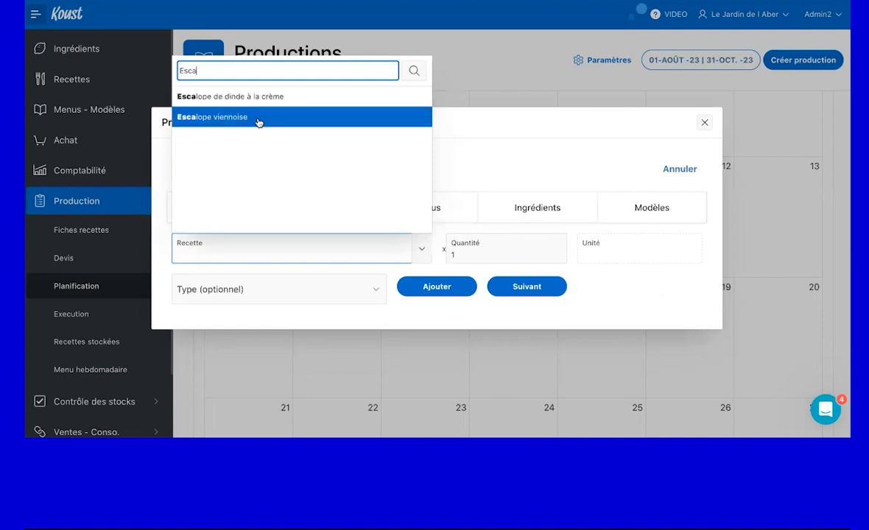
pyautogui.click(258, 118)
pyautogui.click(515, 255)
pyautogui.write('00')
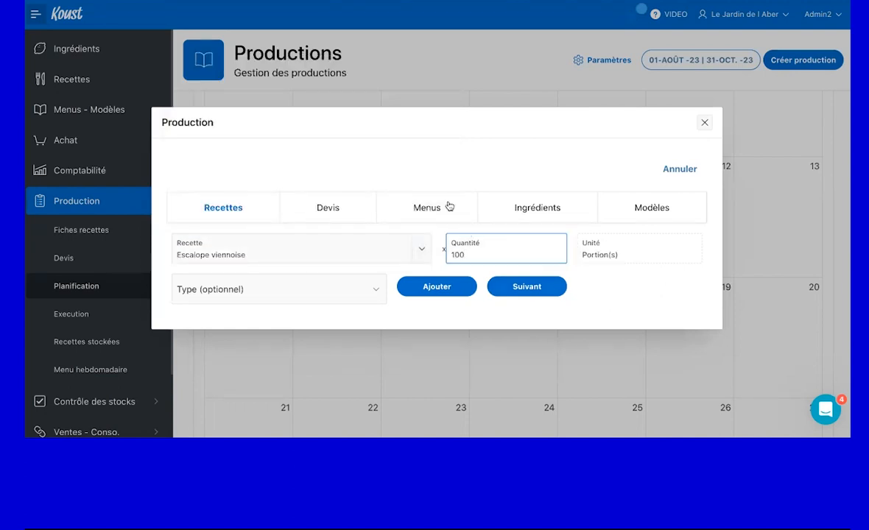
pyautogui.press('Return')
# - Add 80 portions of Panna cotta as the last recipe and save the production to the schedule
pyautogui.click(303, 252)
pyautogui.write('Pan')
pyautogui.click(281, 99)
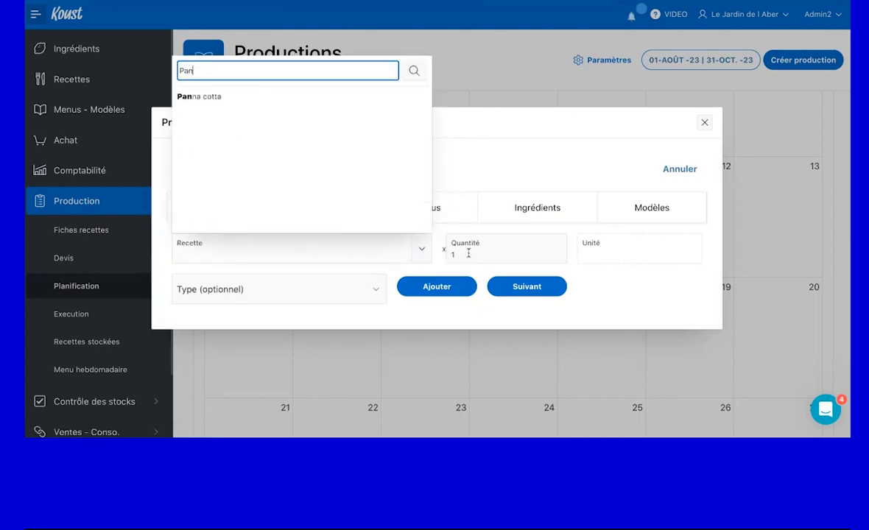
pyautogui.click(468, 252)
pyautogui.press('BackSpace')
pyautogui.write('80')
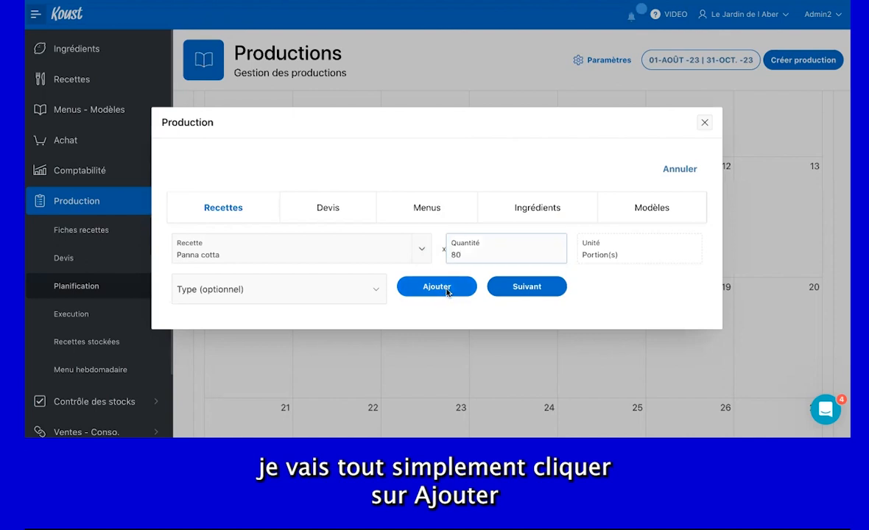
pyautogui.click(437, 287)
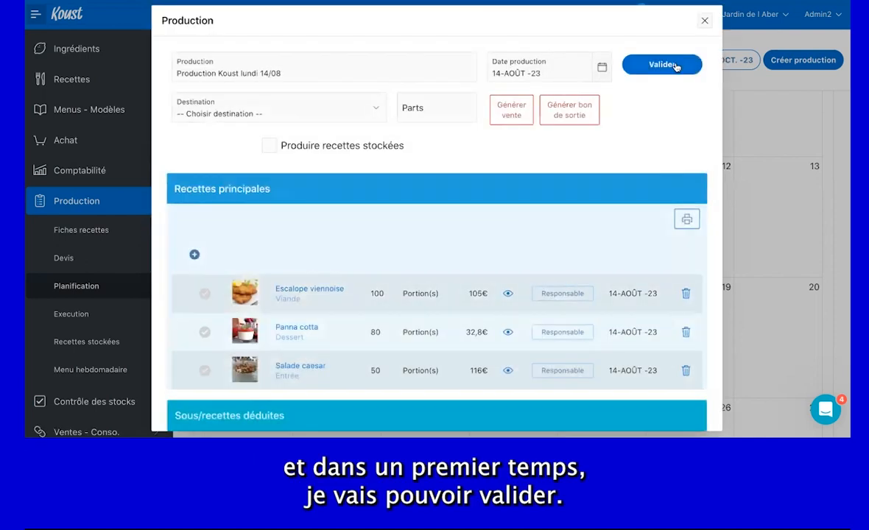
pyautogui.click(677, 67)
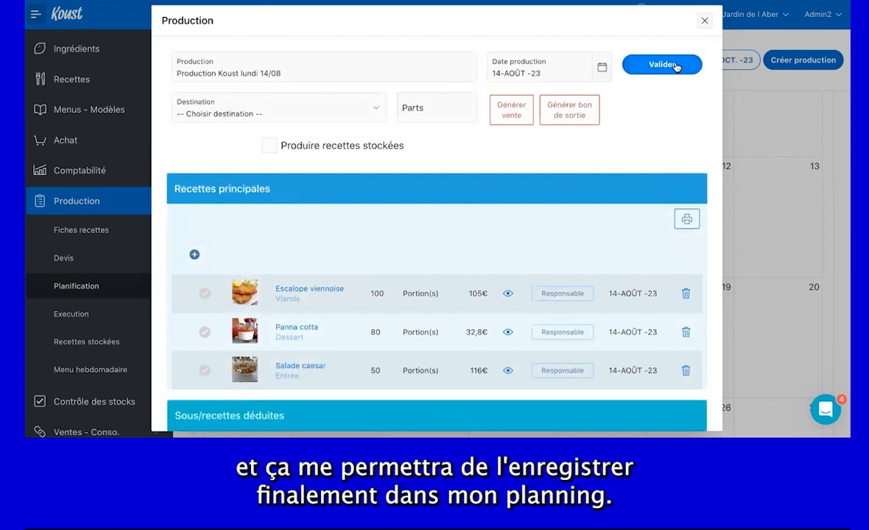
pyautogui.click(676, 67)
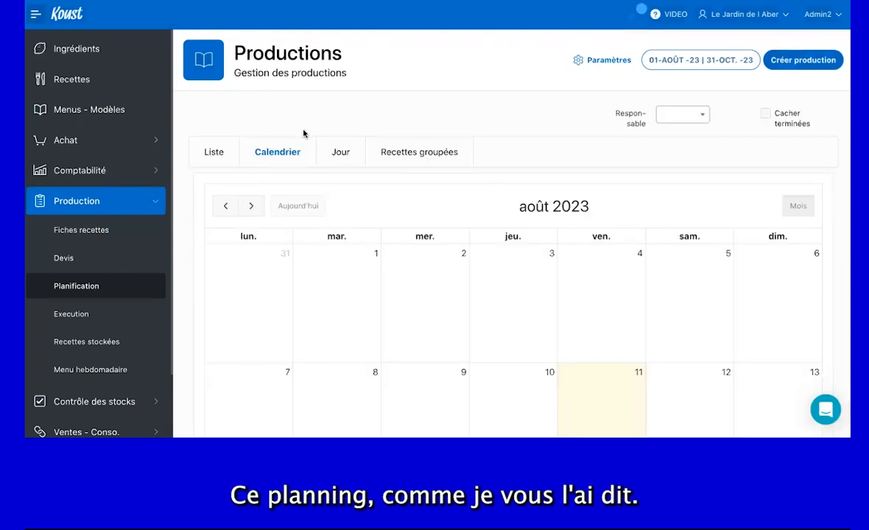
# - Check the saved production in the list view, the monthly calendar and the detailed per-recipe calendar
pyautogui.click(224, 154)
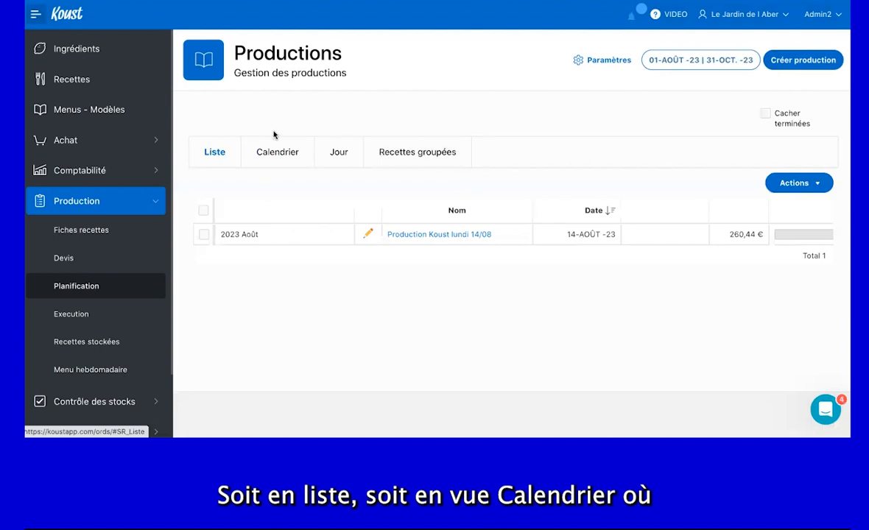
pyautogui.click(262, 153)
pyautogui.scroll(-5, 326, 229)
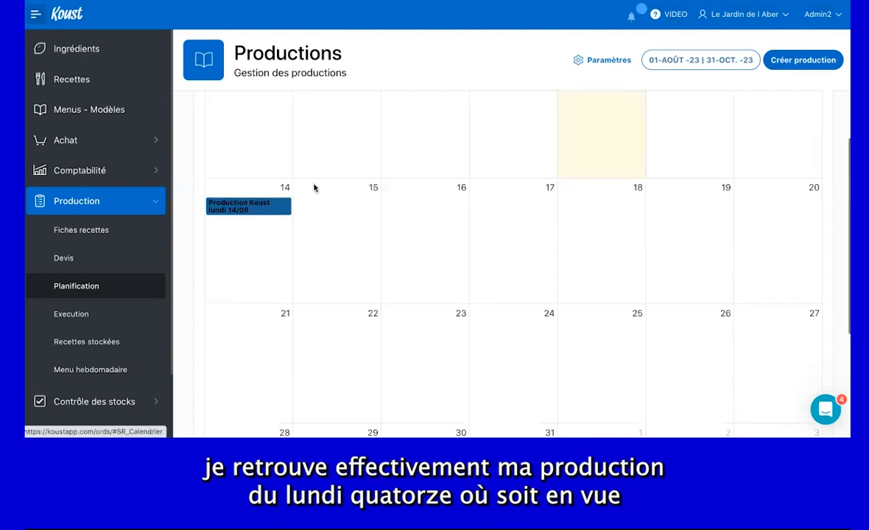
pyautogui.scroll(5, 320, 239)
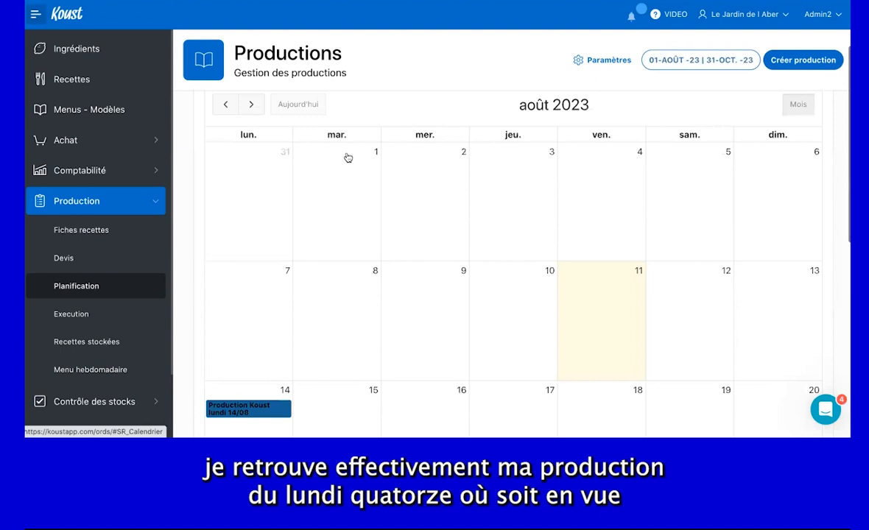
pyautogui.scroll(-5, 352, 287)
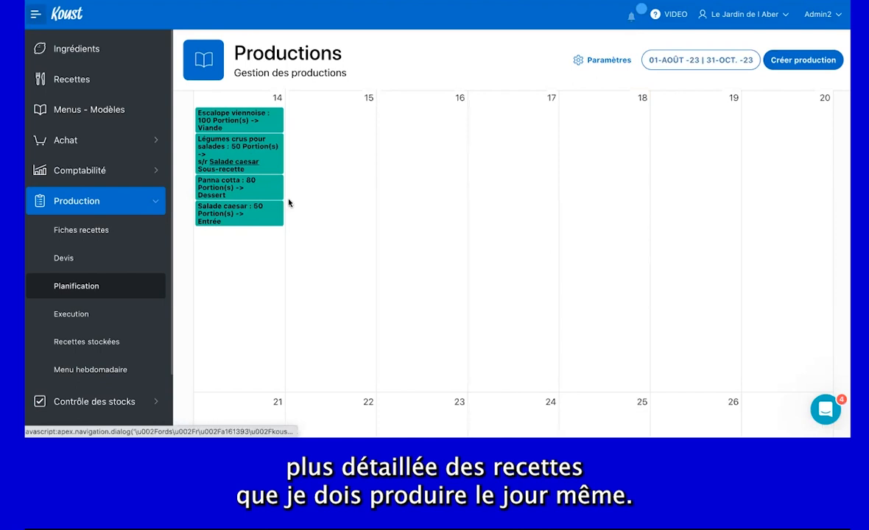
pyautogui.scroll(1, 288, 202)
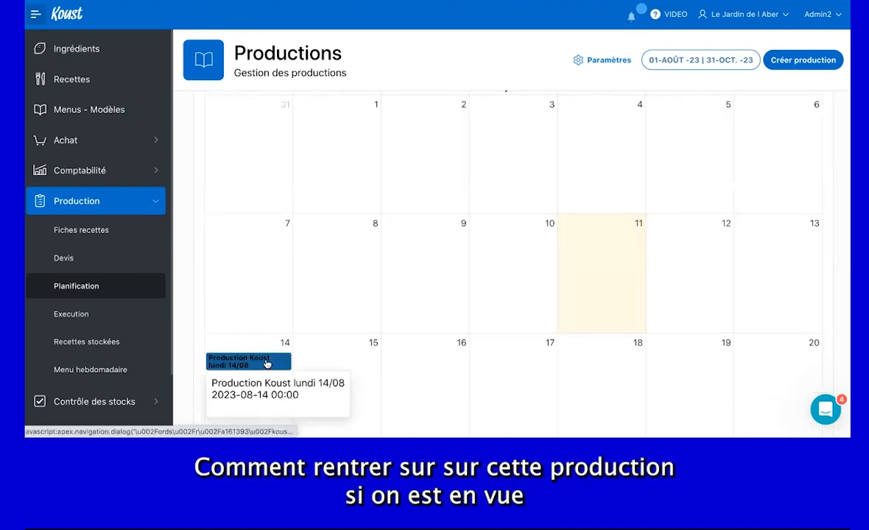
# - Open "Production Koust lundi 14/08" from the calendar and review its main recipes, deduced sub-recipes and deduced ingredients
pyautogui.click(265, 363)
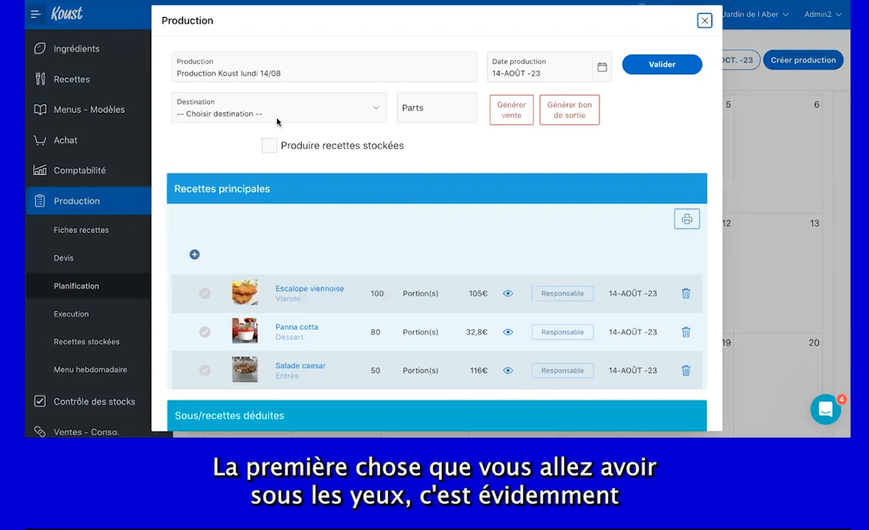
pyautogui.scroll(-1, 375, 271)
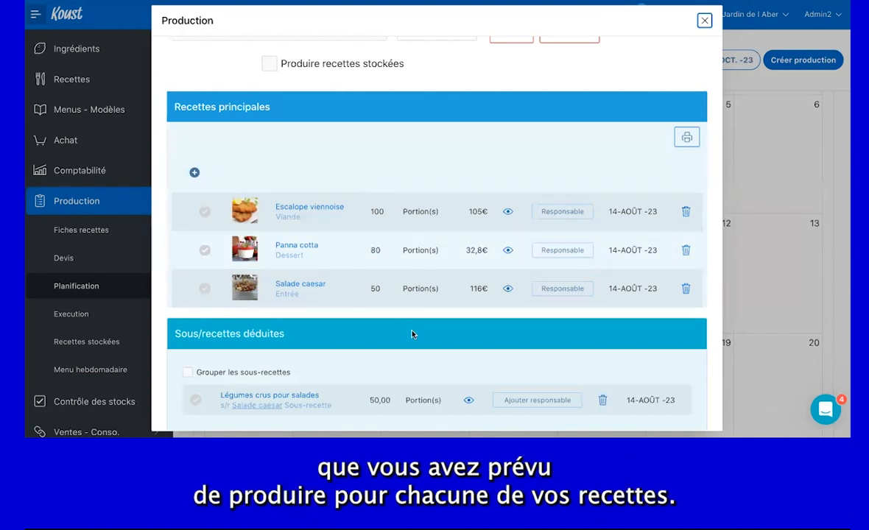
pyautogui.scroll(-2, 228, 210)
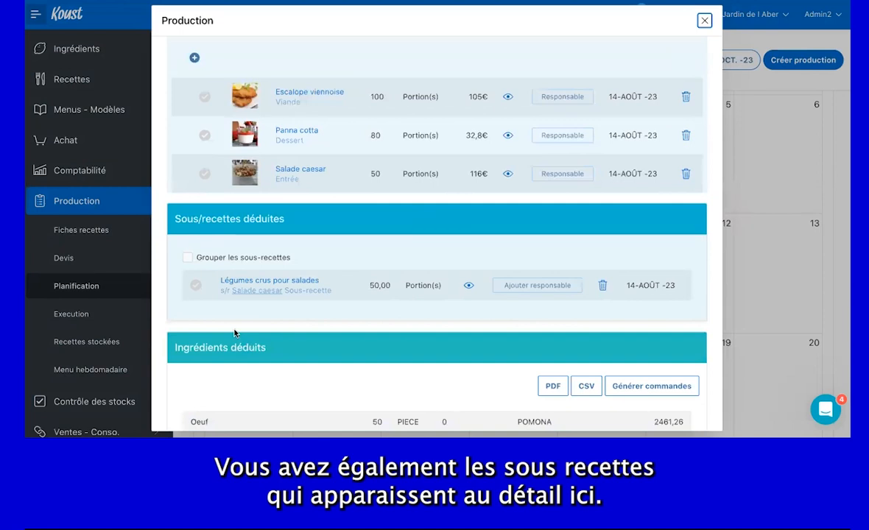
pyautogui.scroll(-4, 392, 330)
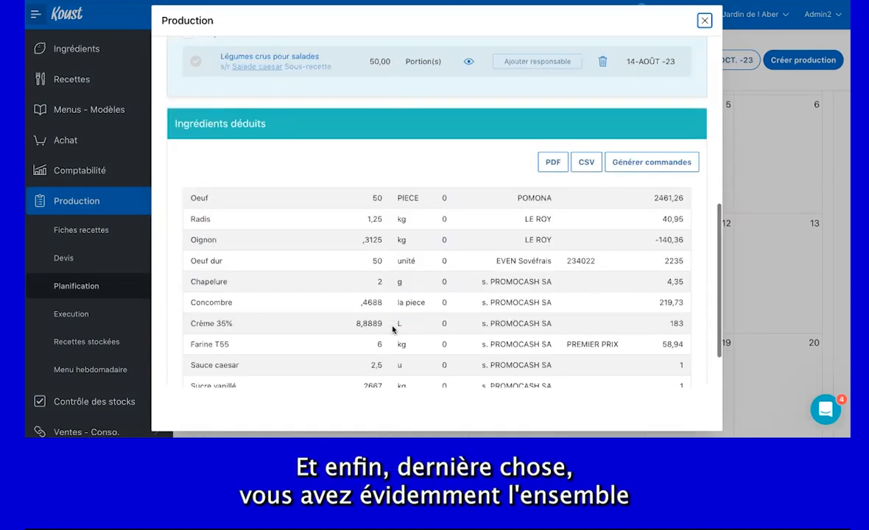
pyautogui.scroll(-1, 392, 330)
pyautogui.scroll(-3, 392, 330)
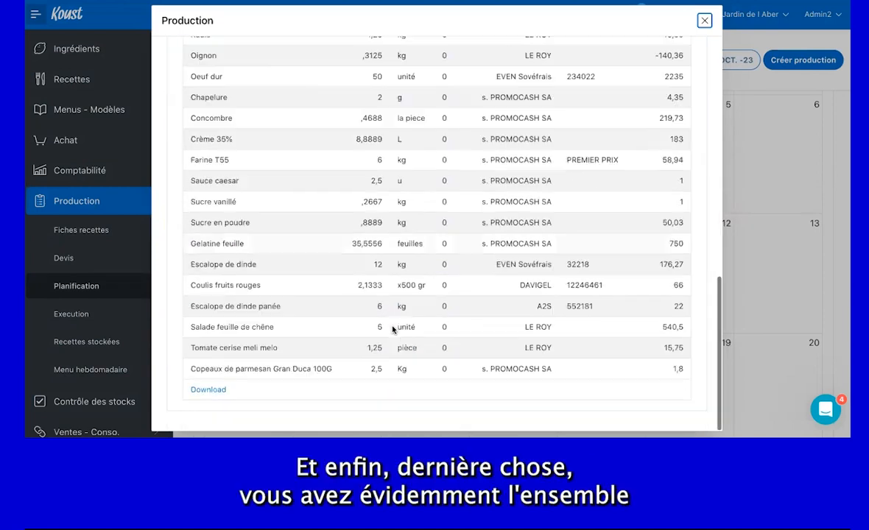
pyautogui.scroll(1, 452, 284)
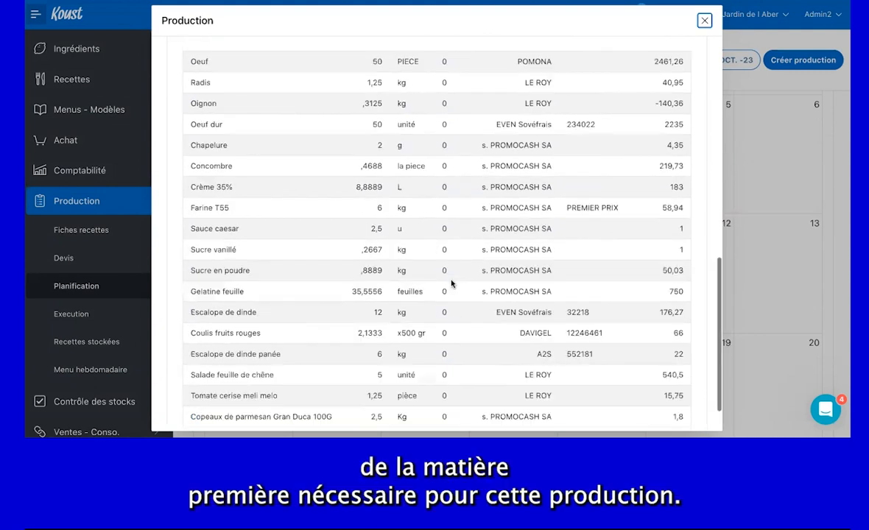
pyautogui.scroll(-1, 444, 213)
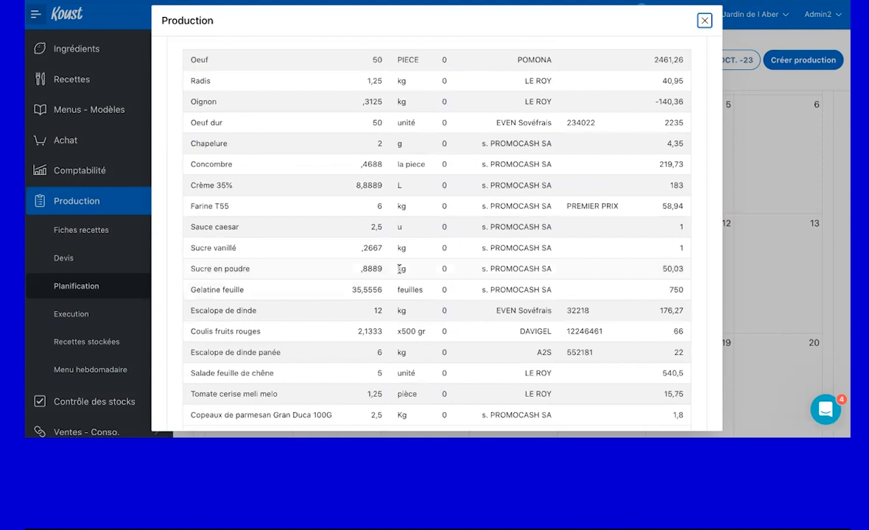
# - Examine the deduced ingredients and the available options to export them as PDF or CSV or generate purchase orders
pyautogui.scroll(-1, 442, 243)
pyautogui.scroll(3, 479, 228)
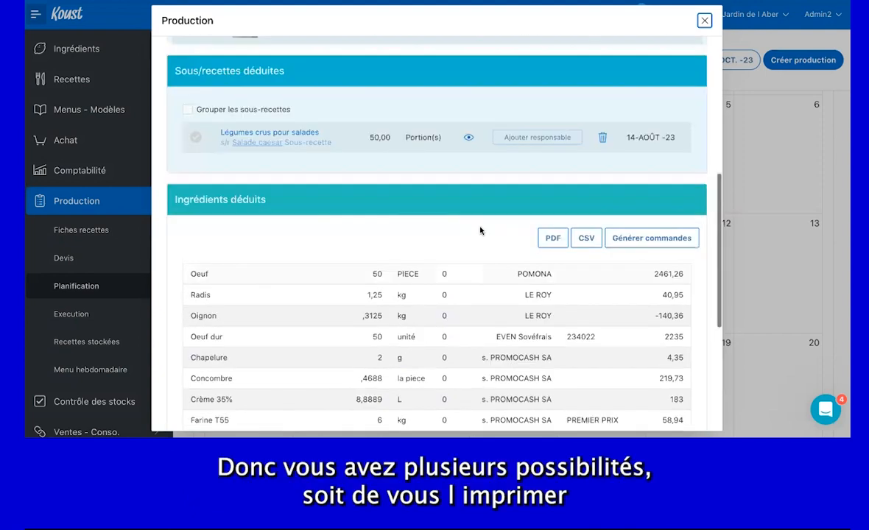
pyautogui.click(552, 245)
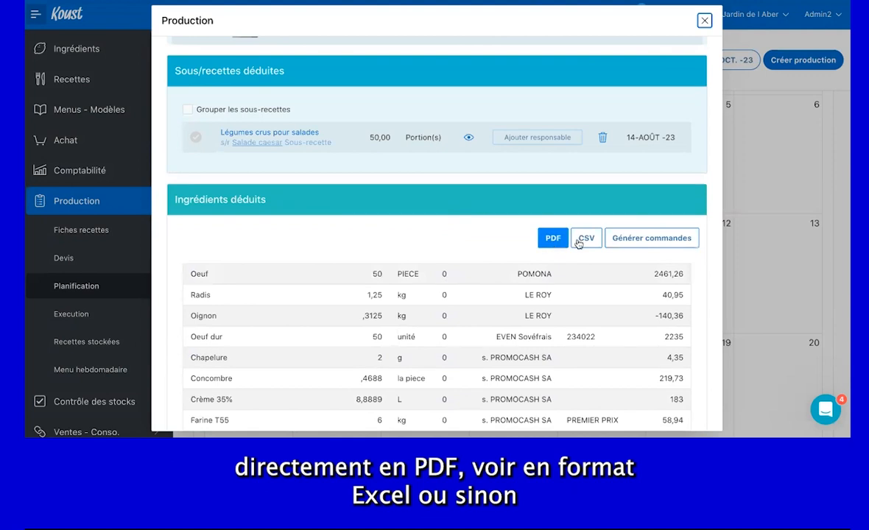
pyautogui.click(581, 243)
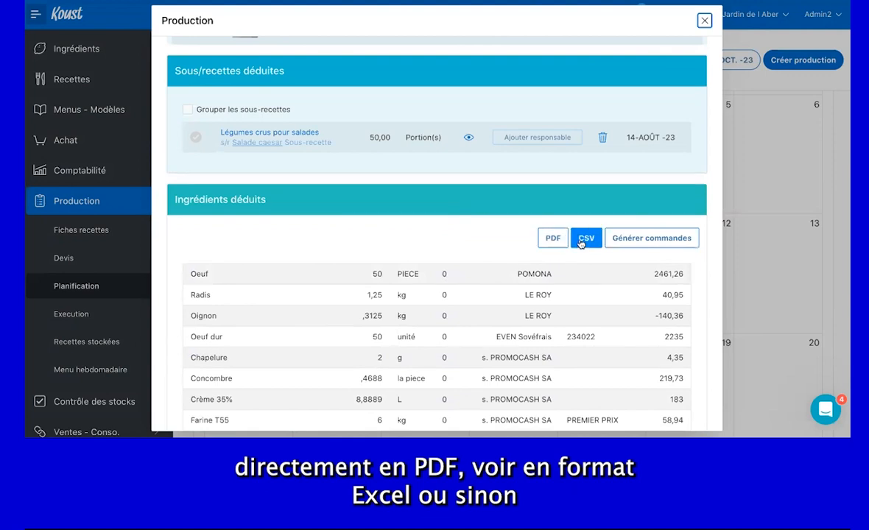
pyautogui.click(673, 243)
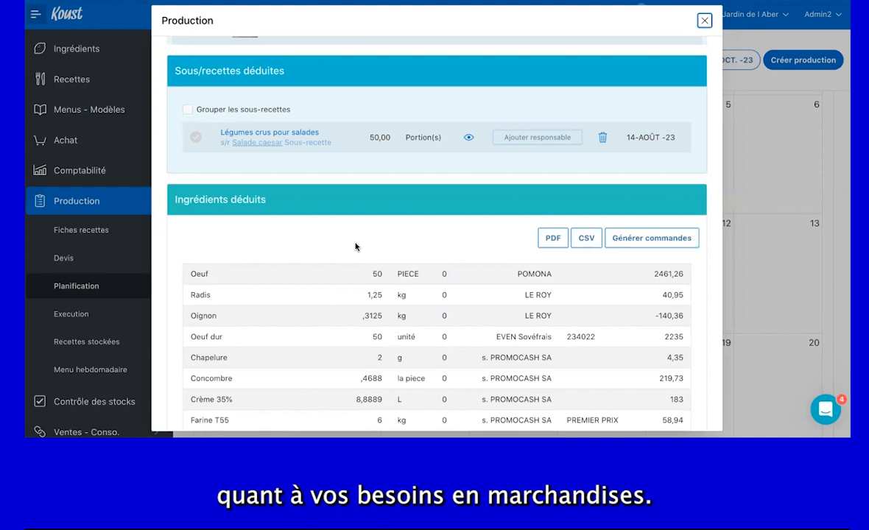
# - Examine the production's options to generate a stock issue slip or a sale, along with the ingredients they concern
pyautogui.scroll(2, 356, 247)
pyautogui.scroll(4, 356, 247)
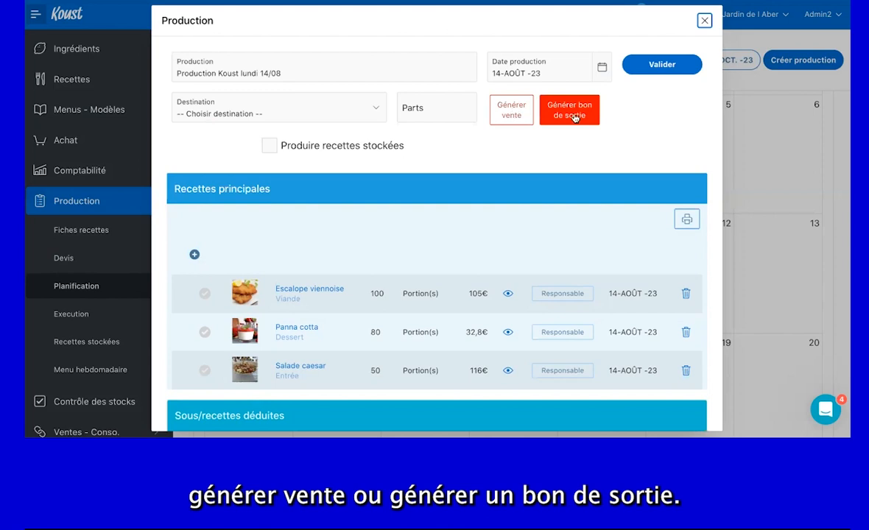
pyautogui.click(572, 120)
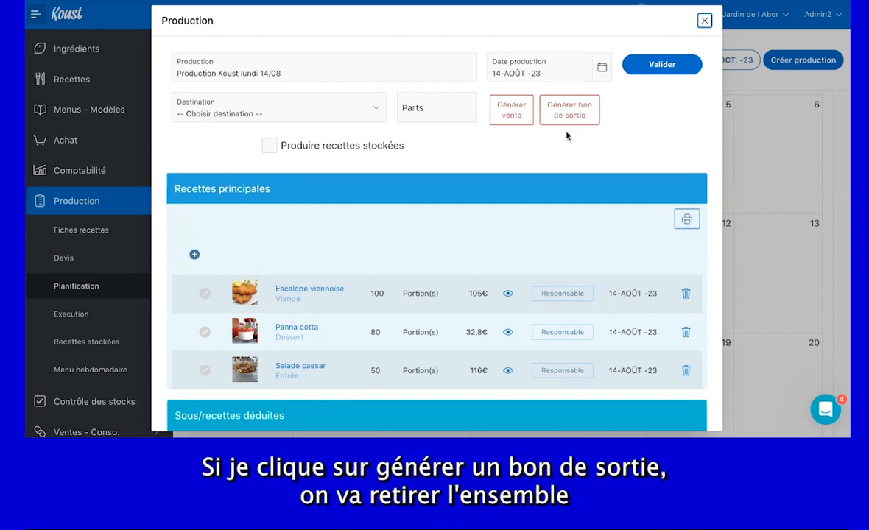
pyautogui.scroll(-3, 587, 126)
pyautogui.scroll(-10, 259, 368)
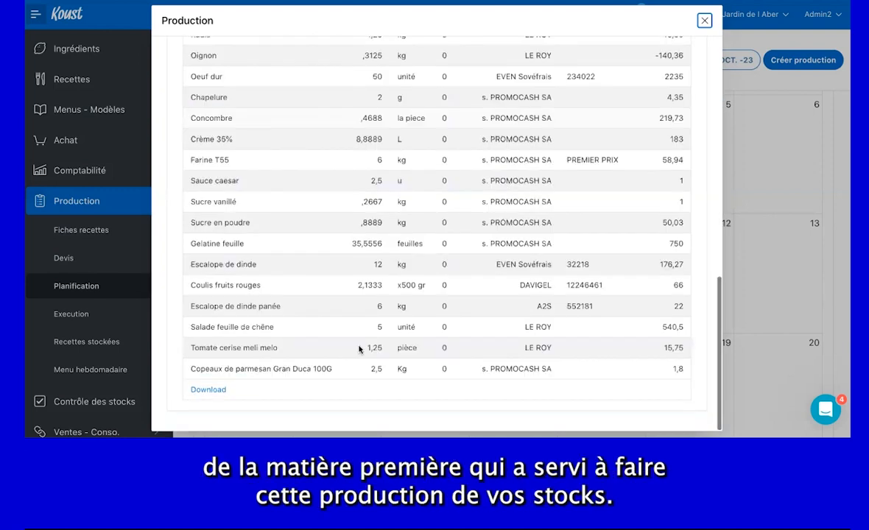
pyautogui.scroll(1, 521, 147)
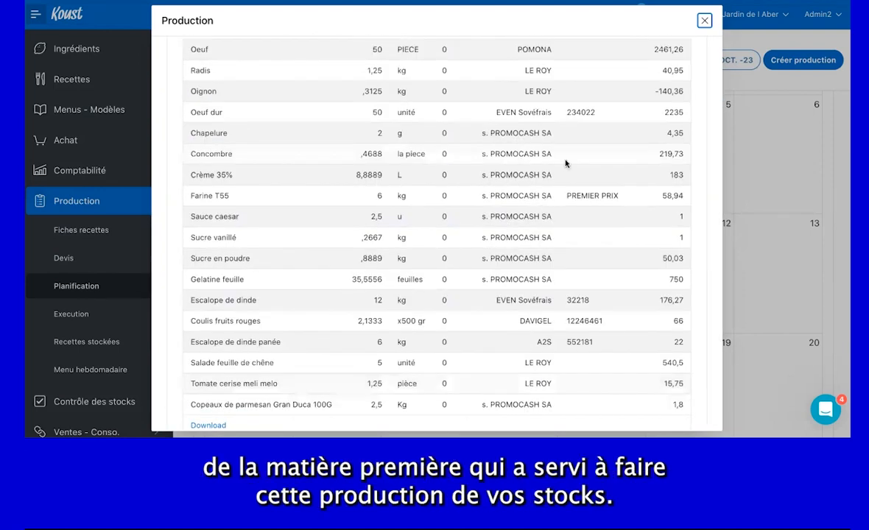
pyautogui.scroll(15, 520, 146)
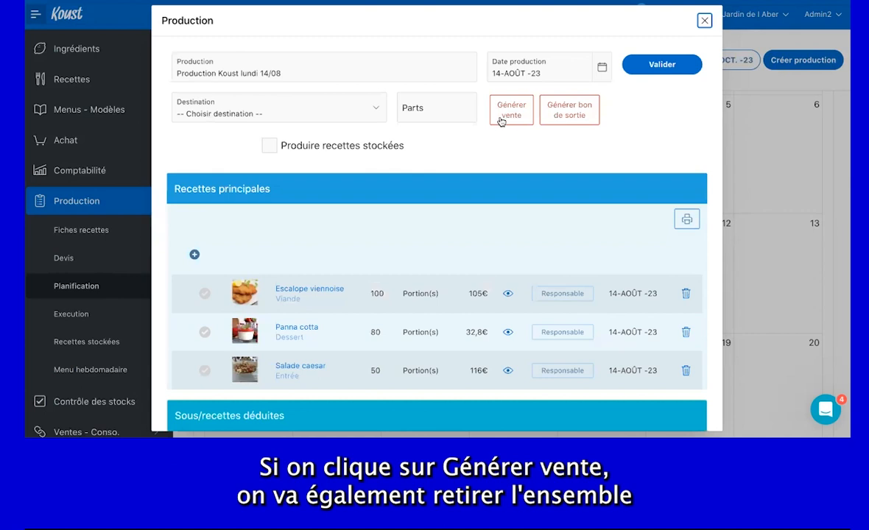
pyautogui.click(499, 121)
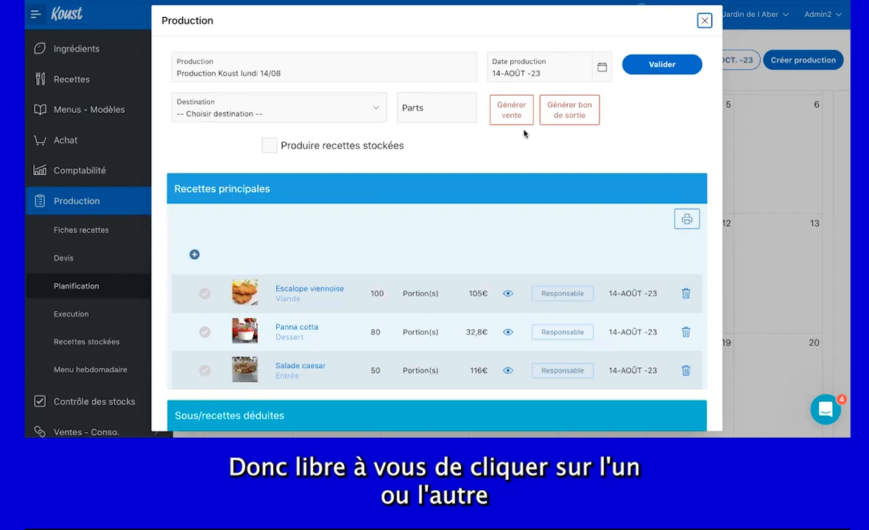
# - Generate the stock issue slip for "Production Koust lundi 14/08" and check the August 2023 production calendar
pyautogui.click(570, 124)
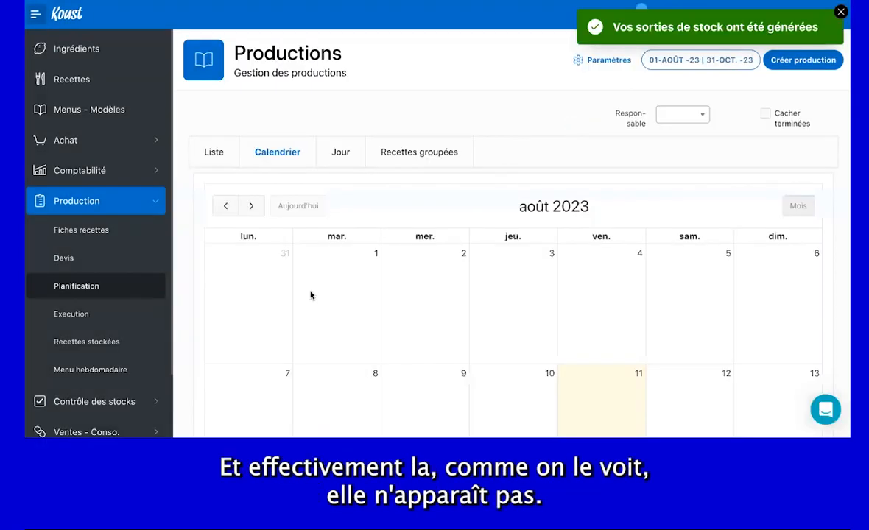
pyautogui.scroll(-4, 262, 301)
pyautogui.scroll(4, 262, 301)
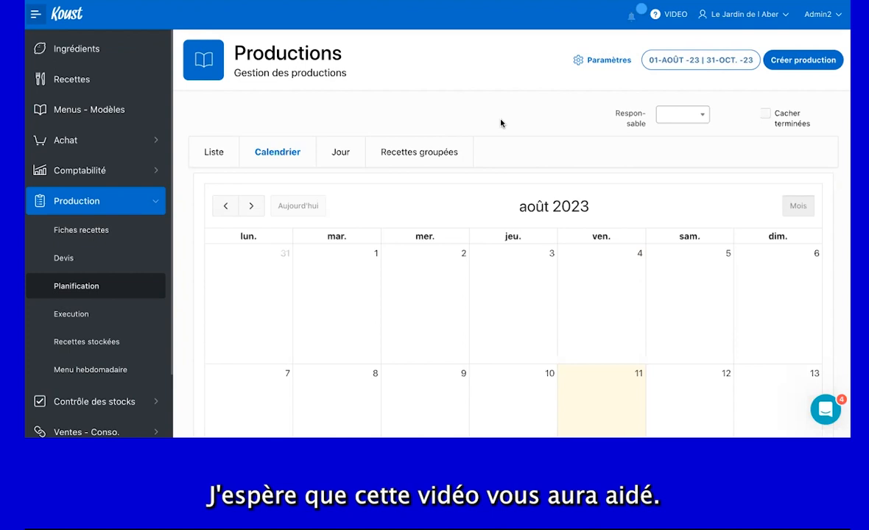